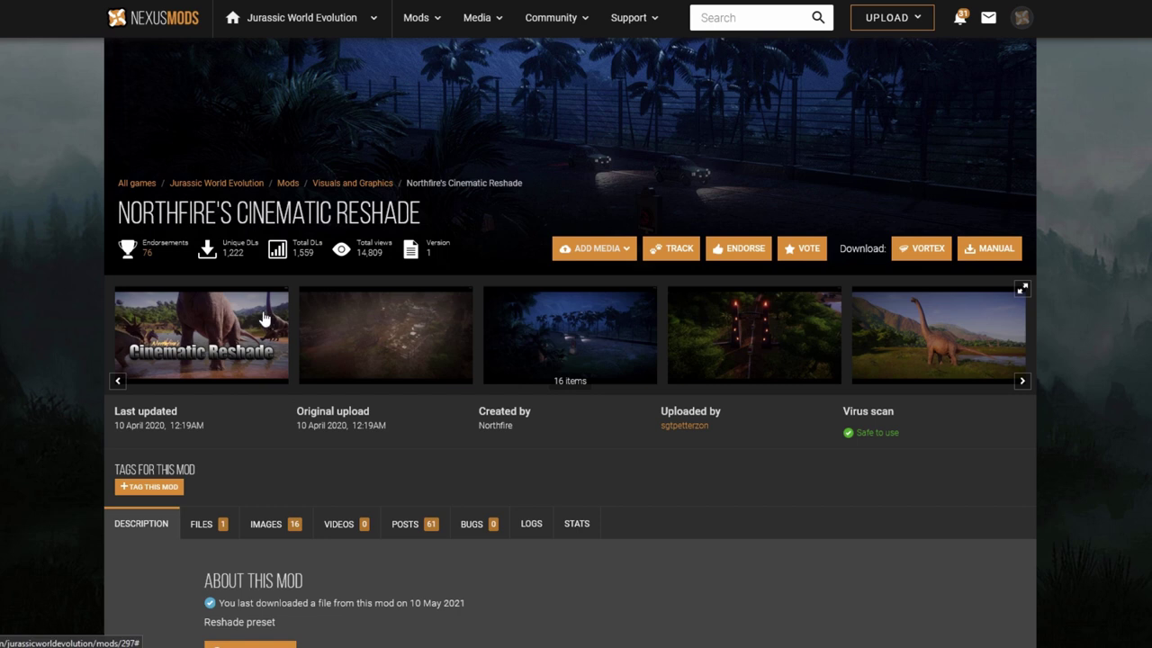
# - Open the files section of the Northfire's Cinematic Reshade mod page
pyautogui.click(231, 529)
pyautogui.scroll(-2, 355, 459)
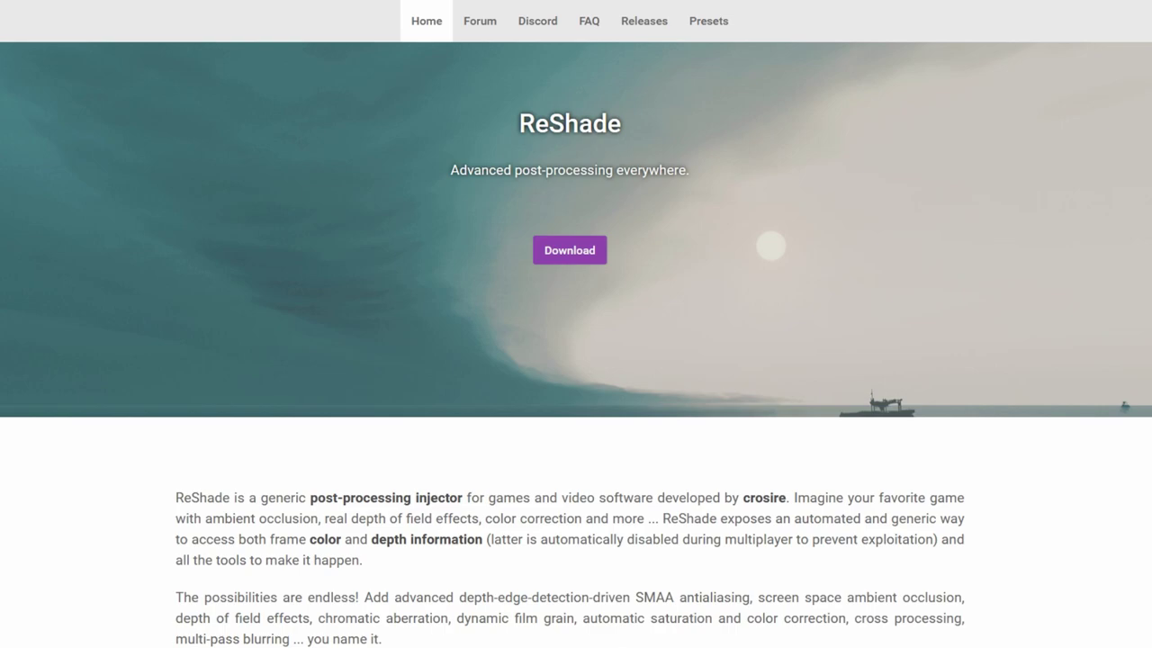
# - Run ReShade_Setup_4.9.1 from the downloads folder and select Jurassic World Evolution (JWE.exe) as the game to manage
pyautogui.moveTo(399, 647)
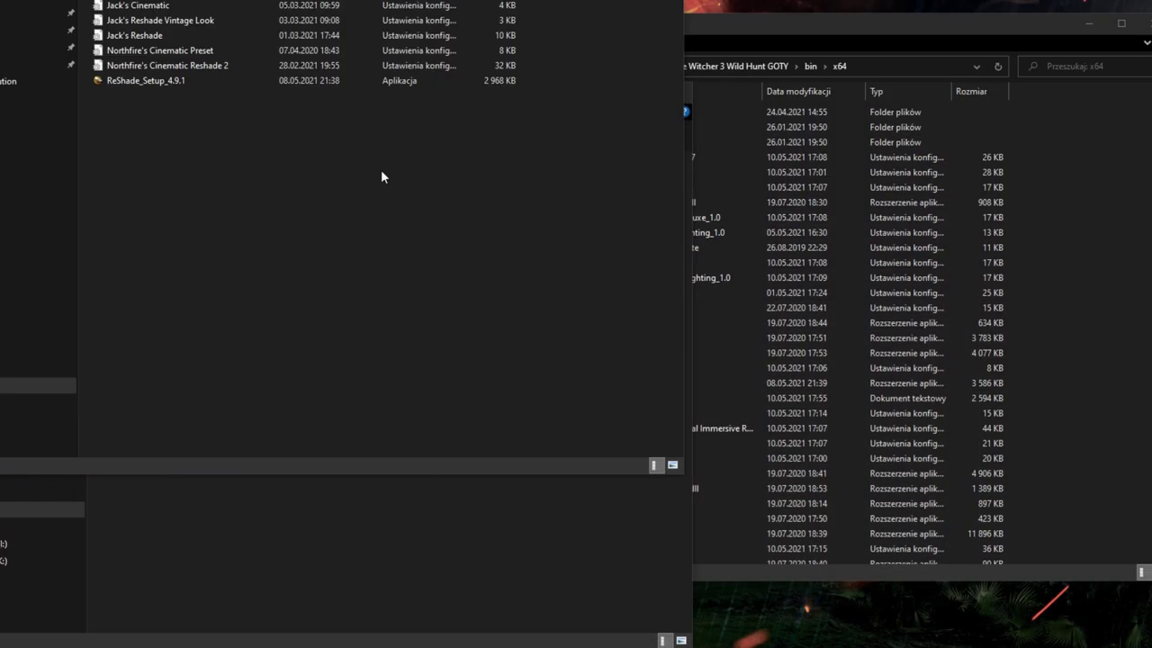
pyautogui.click(182, 80)
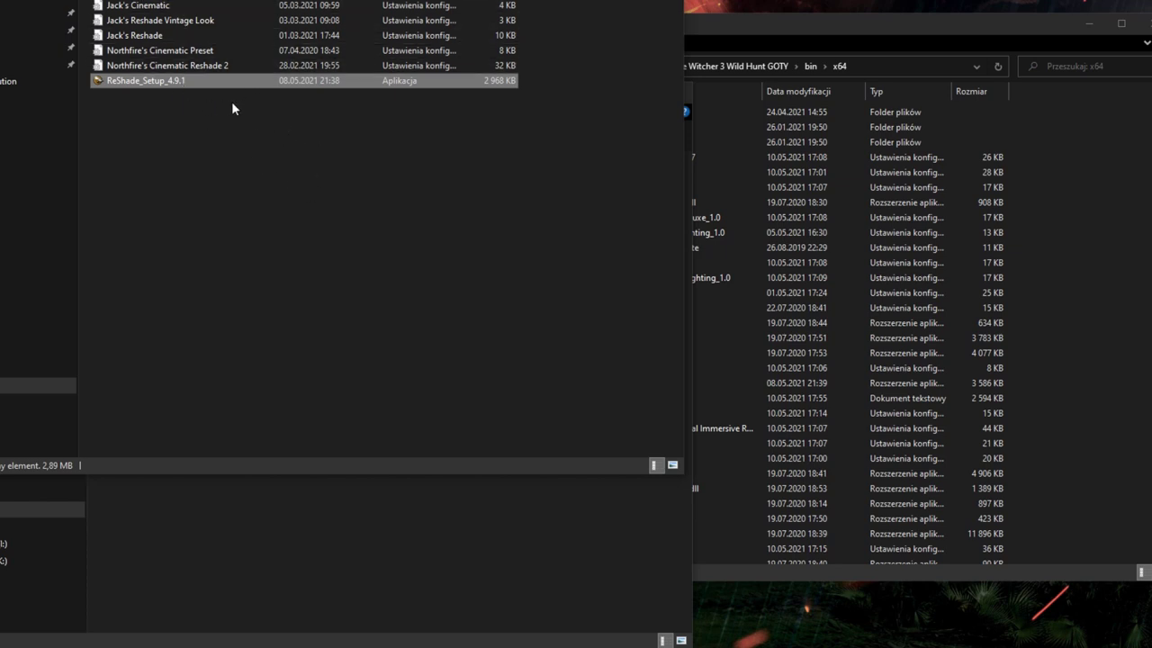
pyautogui.doubleClick(171, 82)
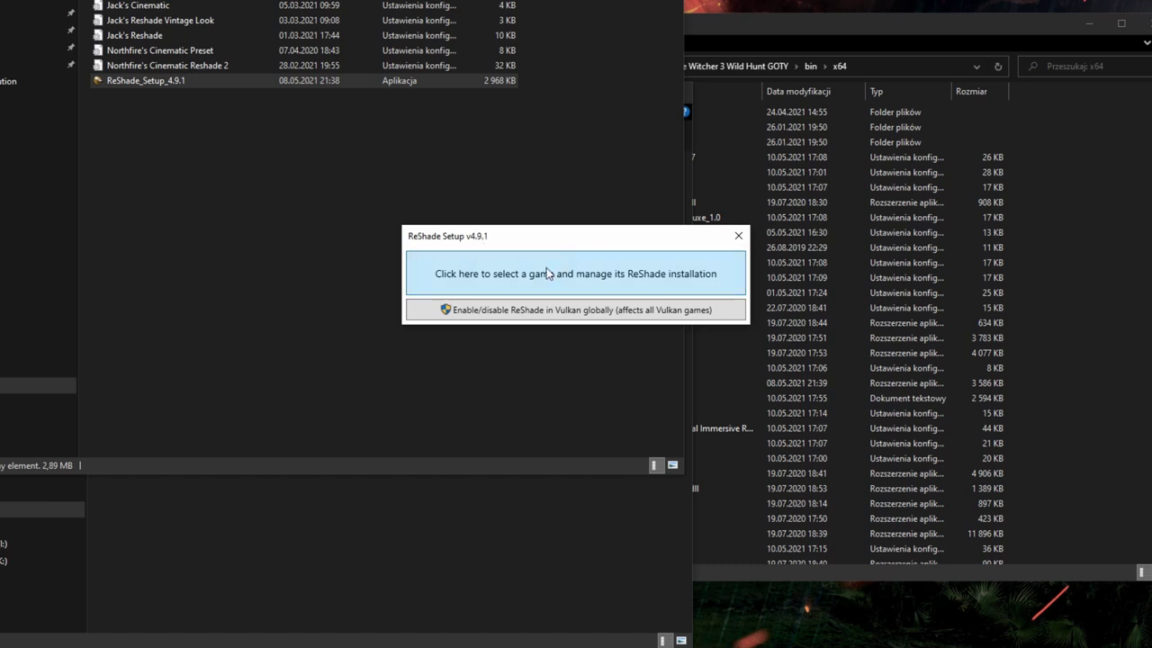
pyautogui.click(483, 275)
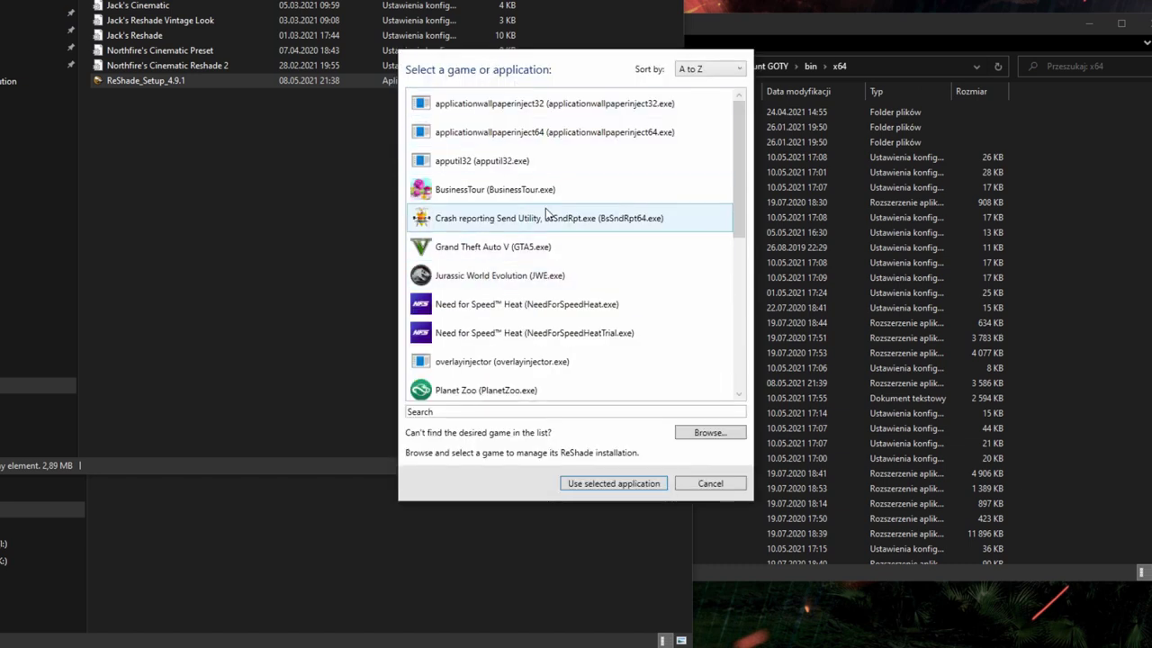
pyautogui.click(545, 275)
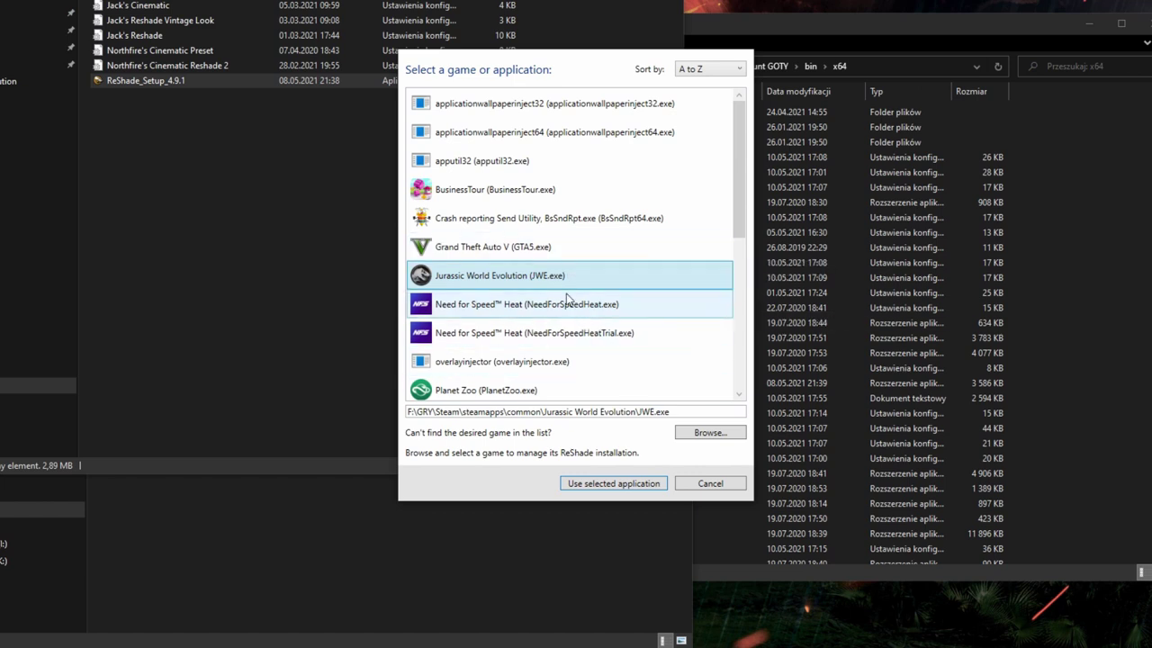
# - Try browsing manually to the Launch The Witcher 3 - Wild Hunt - Game of the Year Edition shortcut as the target application
pyautogui.moveTo(736, 210)
pyautogui.mouseDown()
pyautogui.moveTo(754, 291)
pyautogui.moveTo(756, 216)
pyautogui.mouseUp()
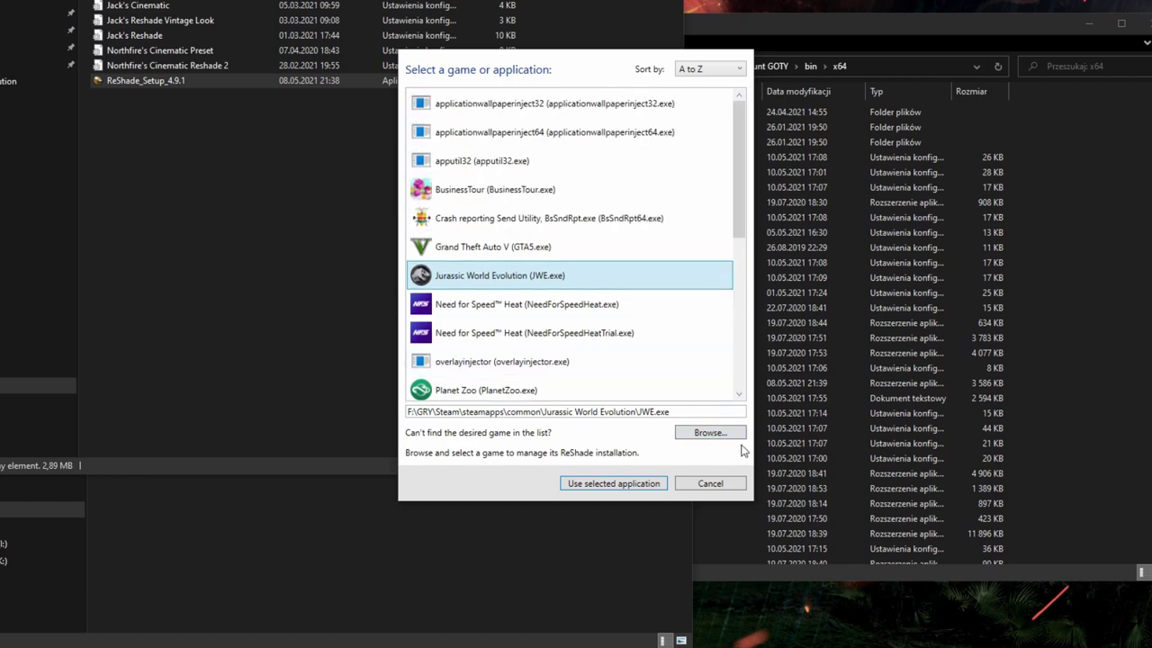
pyautogui.click(708, 433)
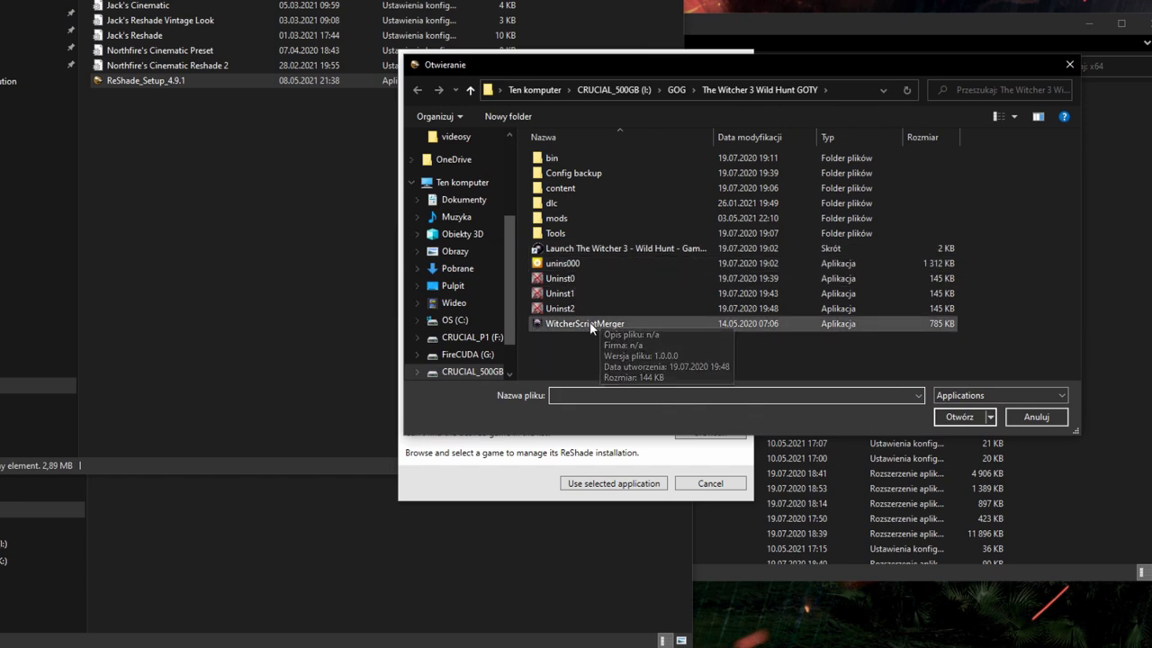
pyautogui.click(614, 249)
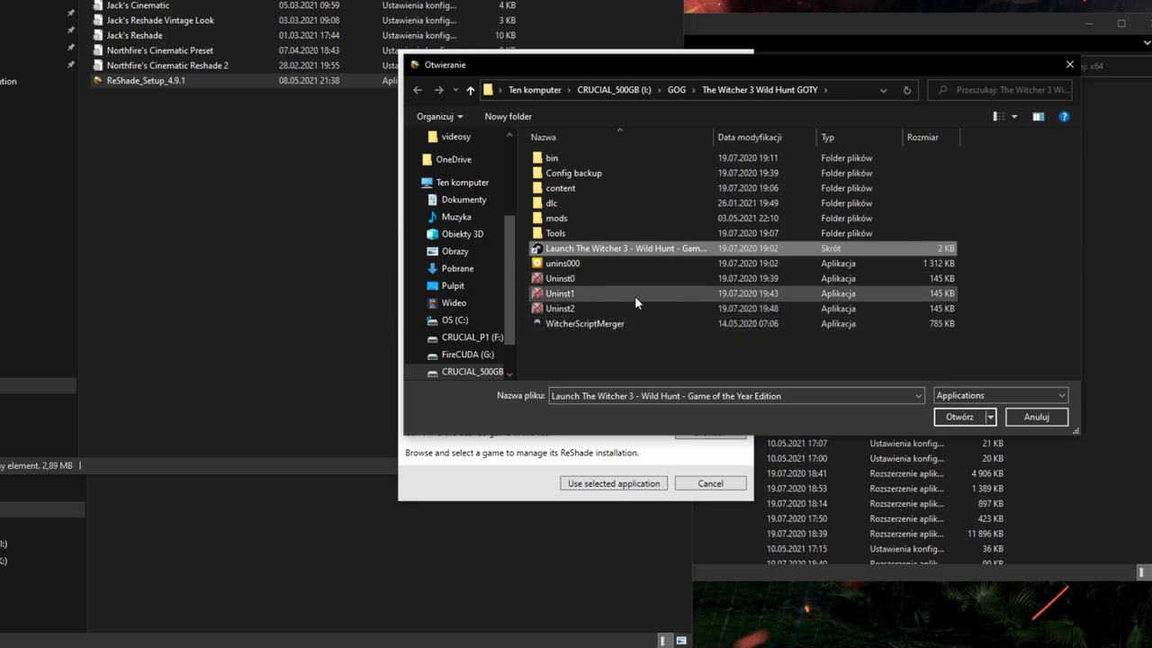
pyautogui.click(961, 417)
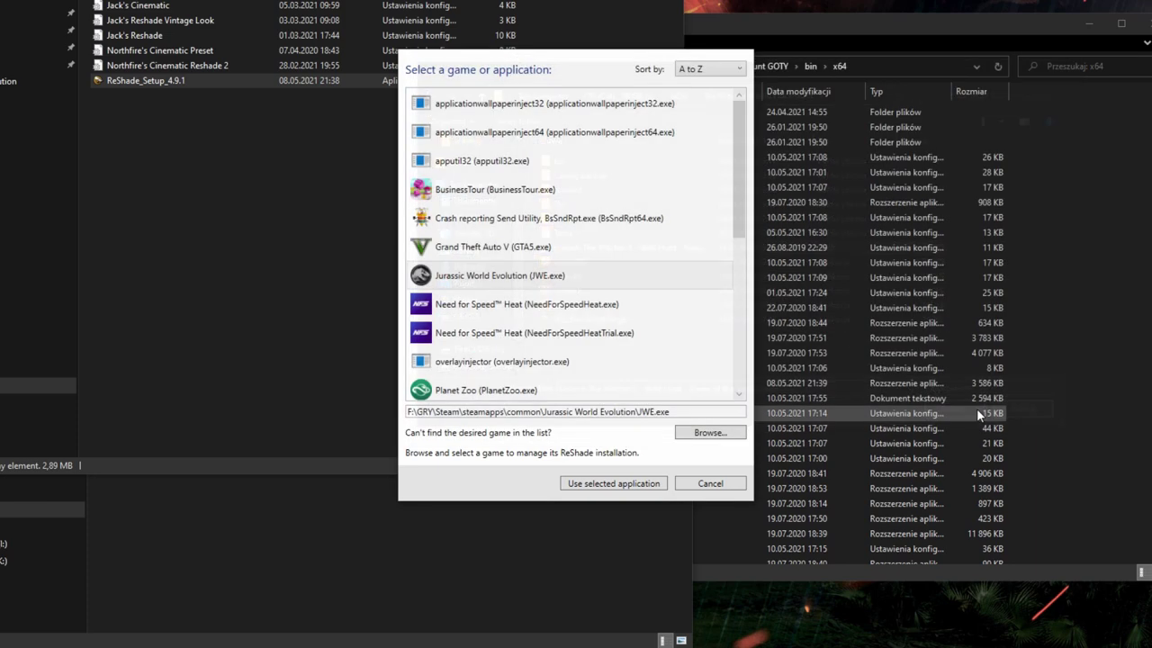
# - Use Jurassic World Evolution (JWE.exe) with the Direct3D 10/11/12 rendering API, and close the setup without updating or uninstalling ReShade
pyautogui.click(495, 279)
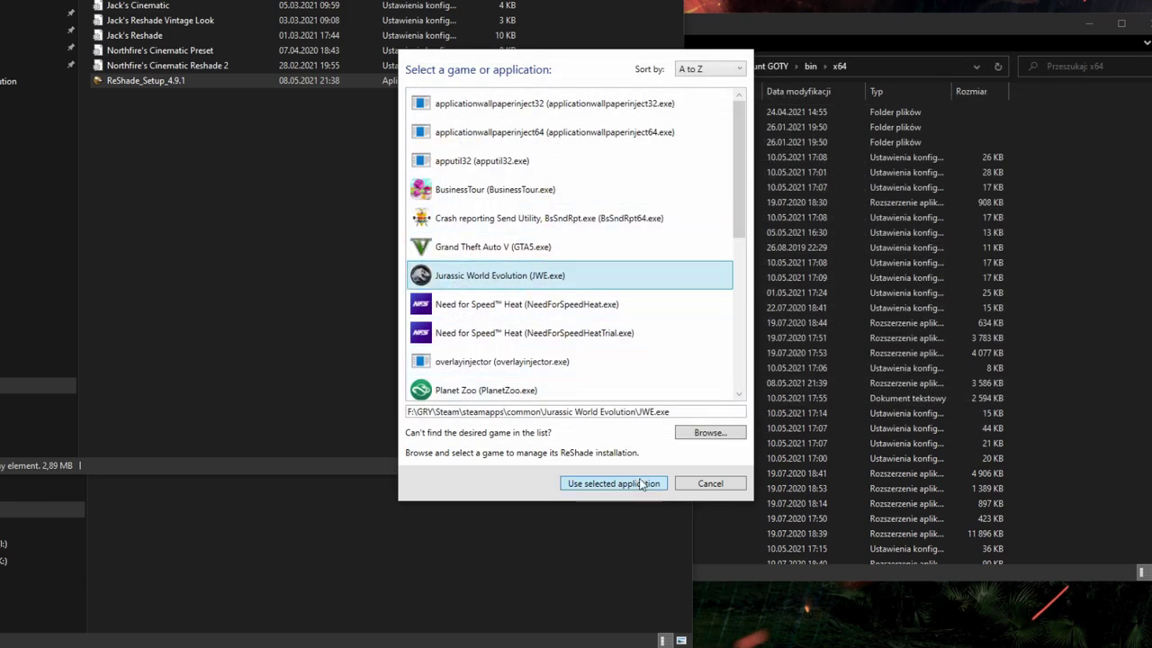
pyautogui.doubleClick(555, 274)
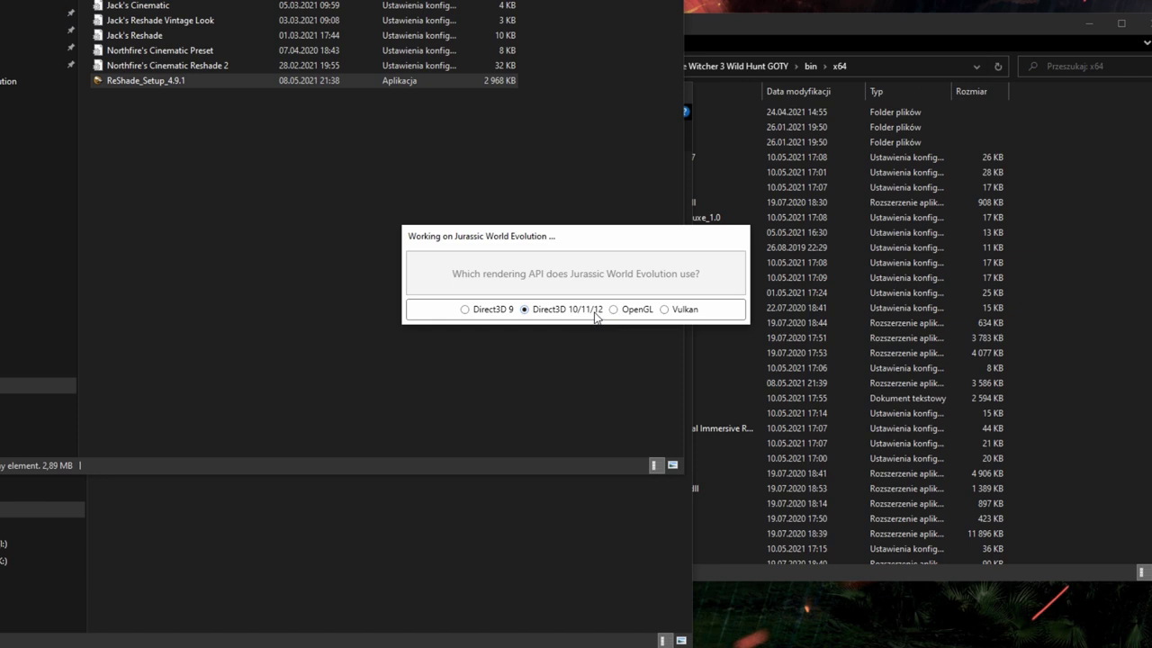
pyautogui.click(524, 309)
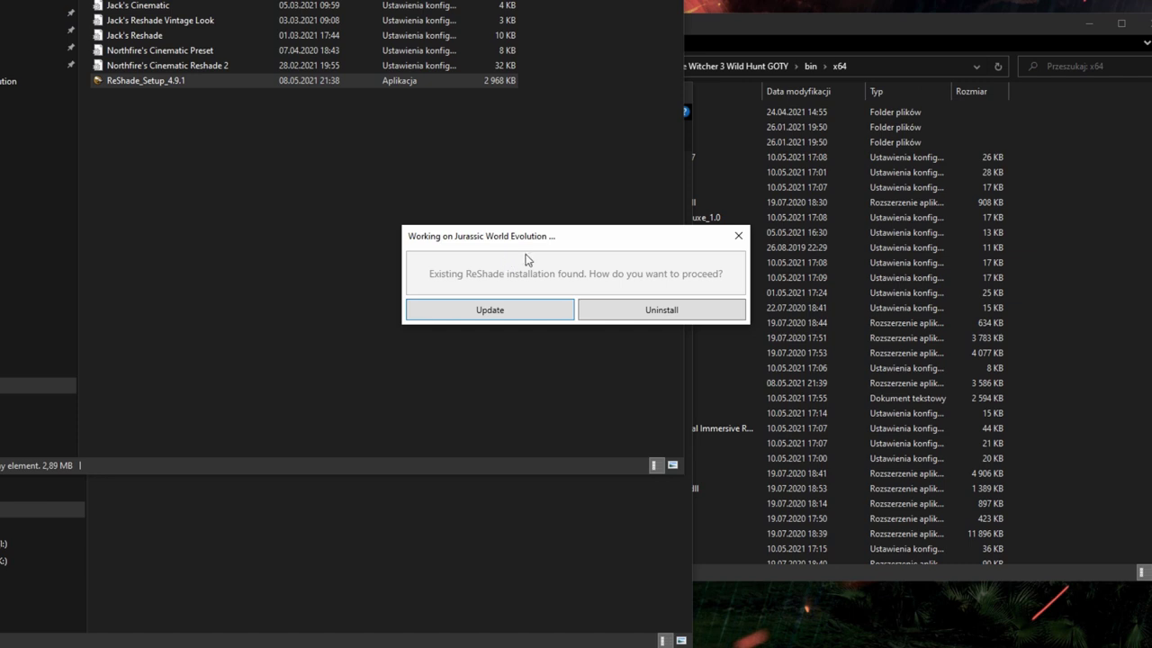
pyautogui.click(744, 235)
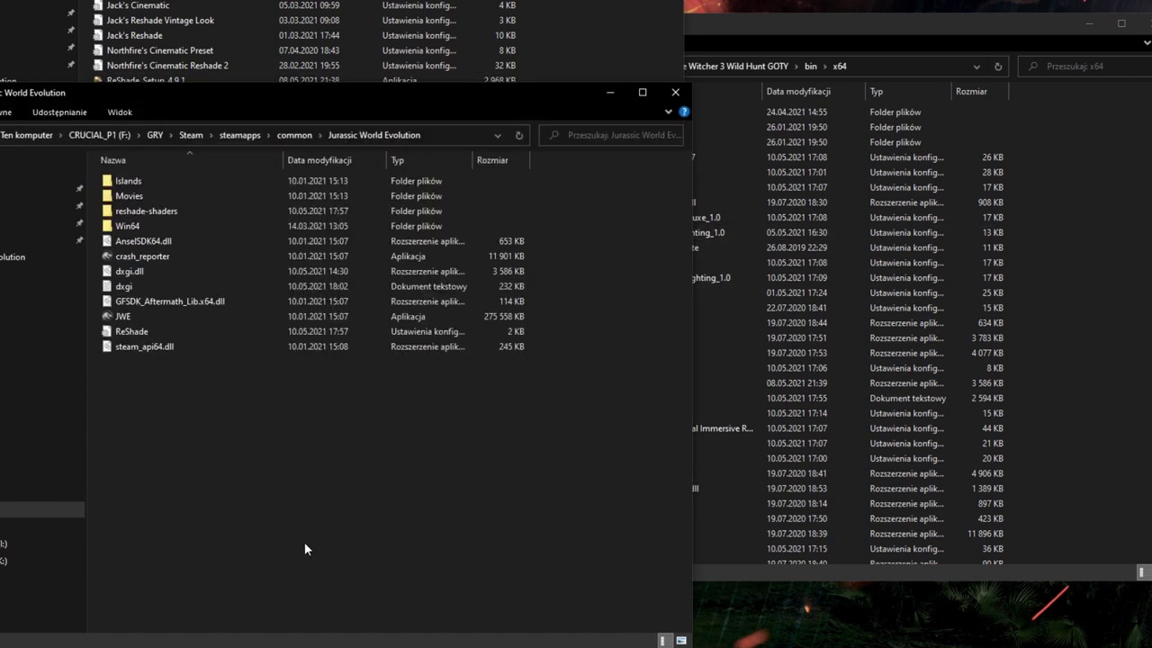
# - Copy the Northfire's Cinematic Preset file into the reshade-shaders folder of the Jurassic World Evolution game directory
pyautogui.doubleClick(144, 211)
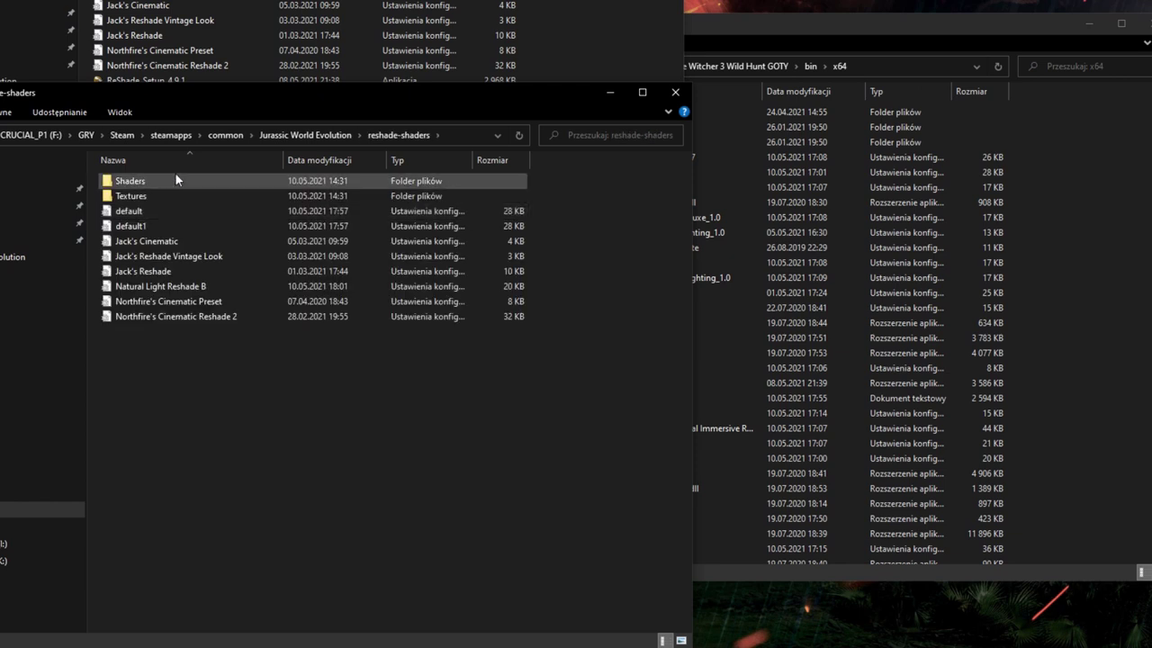
pyautogui.hotkey('ctrl', 'w')
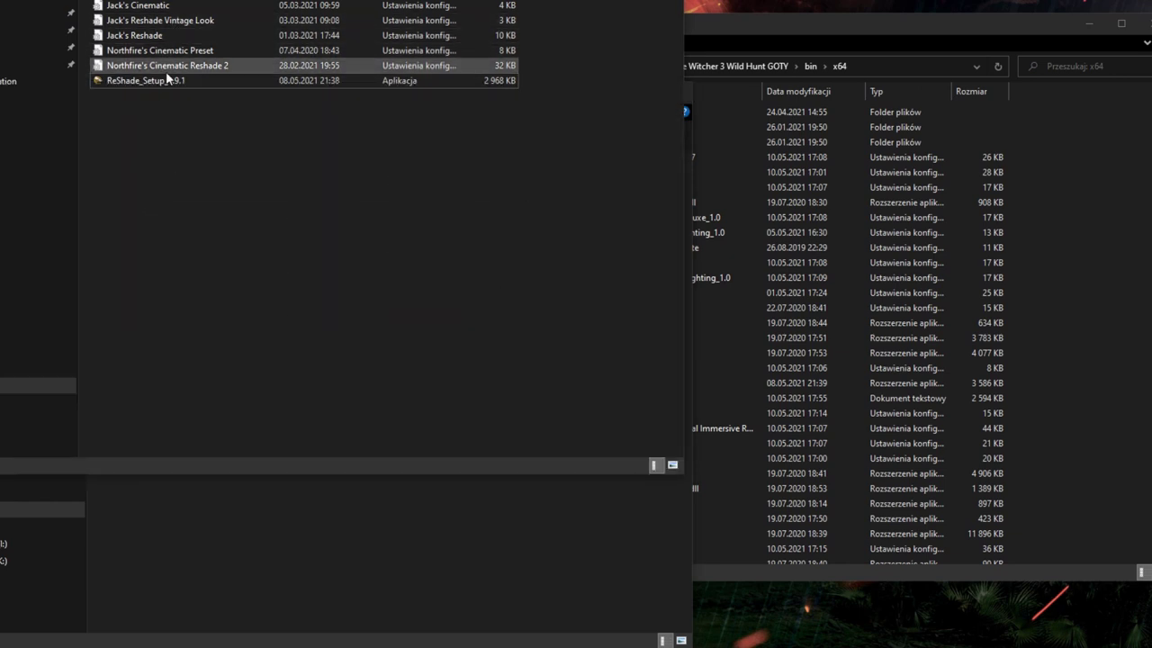
pyautogui.click(198, 56)
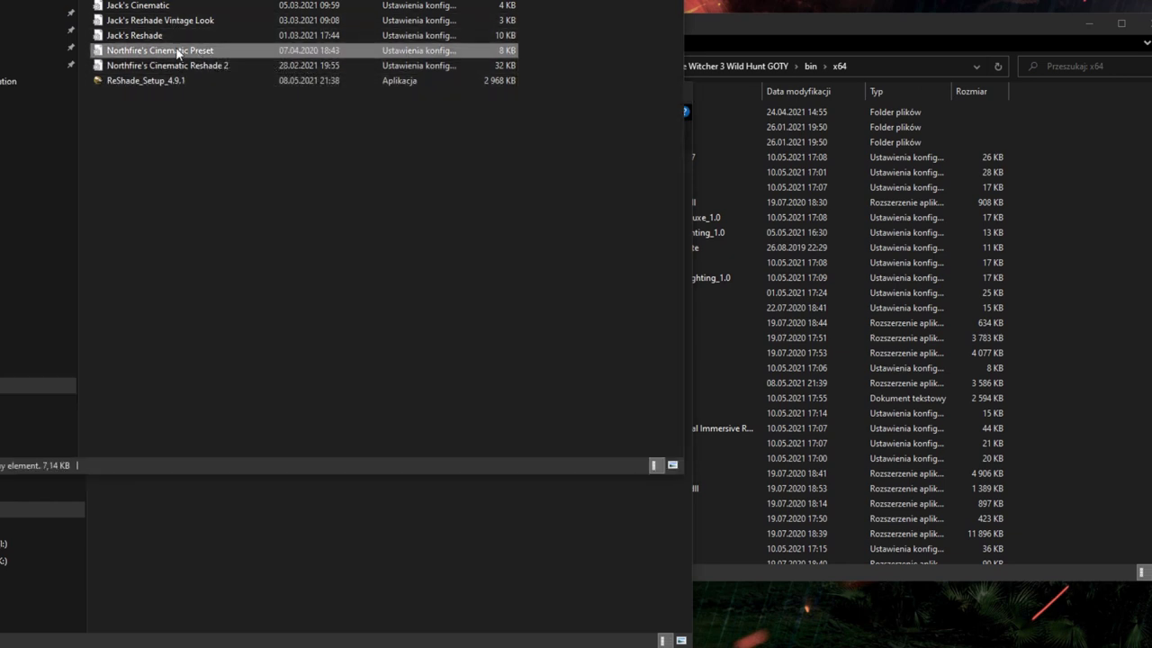
pyautogui.click(285, 558)
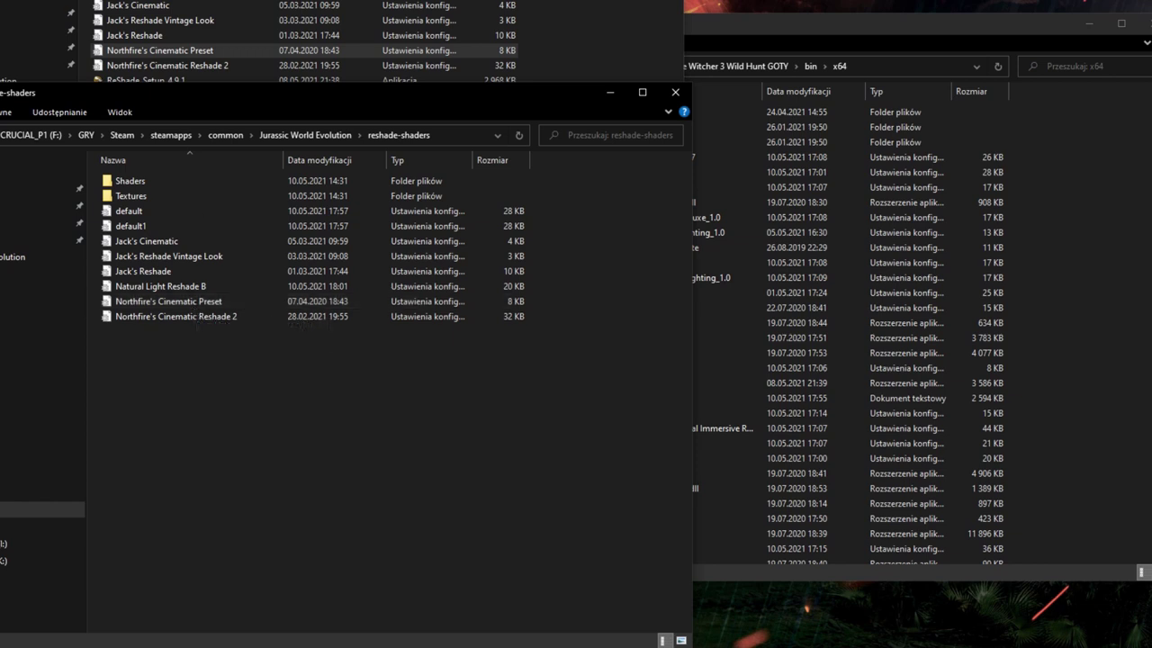
pyautogui.click(195, 50)
pyautogui.moveTo(193, 52); pyautogui.dragTo(254, 486)
pyautogui.click(563, 187)
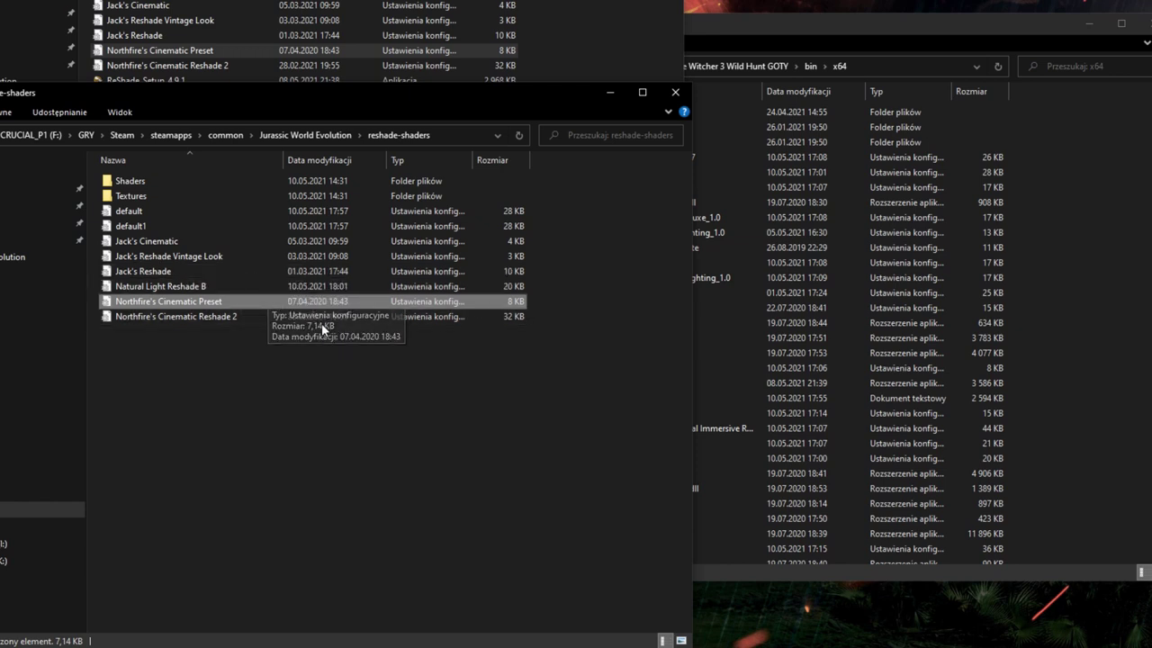
# - Examine the ReShade preset files stored in the bin\x64 folder of The Witcher 3 Wild Hunt GOTY
pyautogui.click(719, 43)
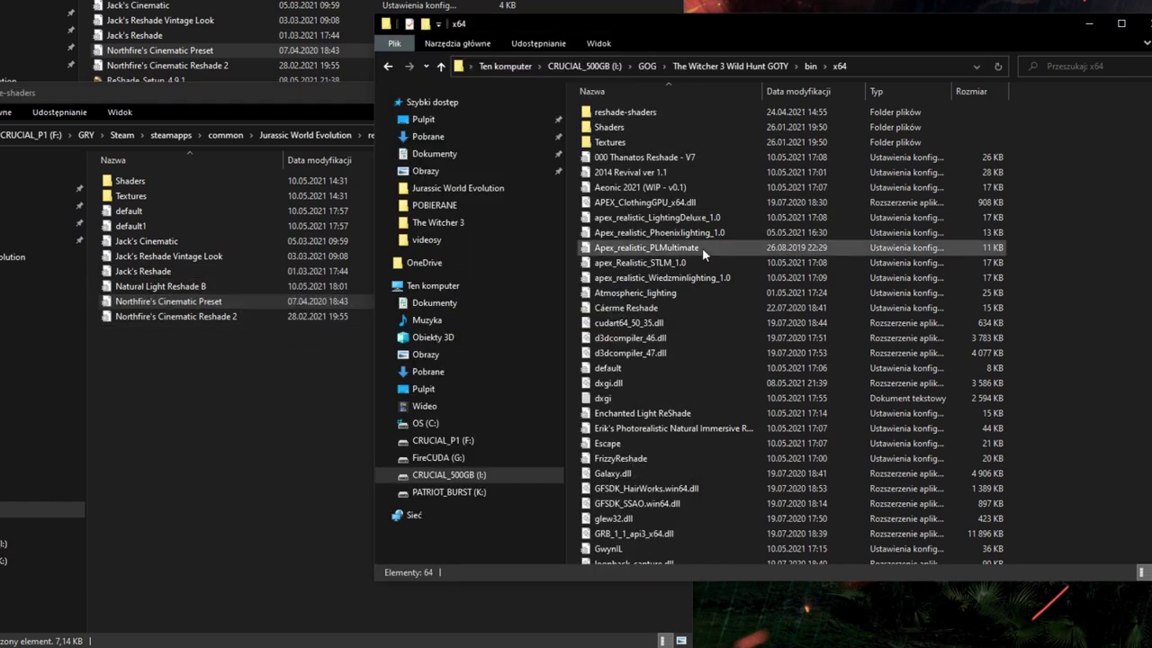
pyautogui.click(621, 160)
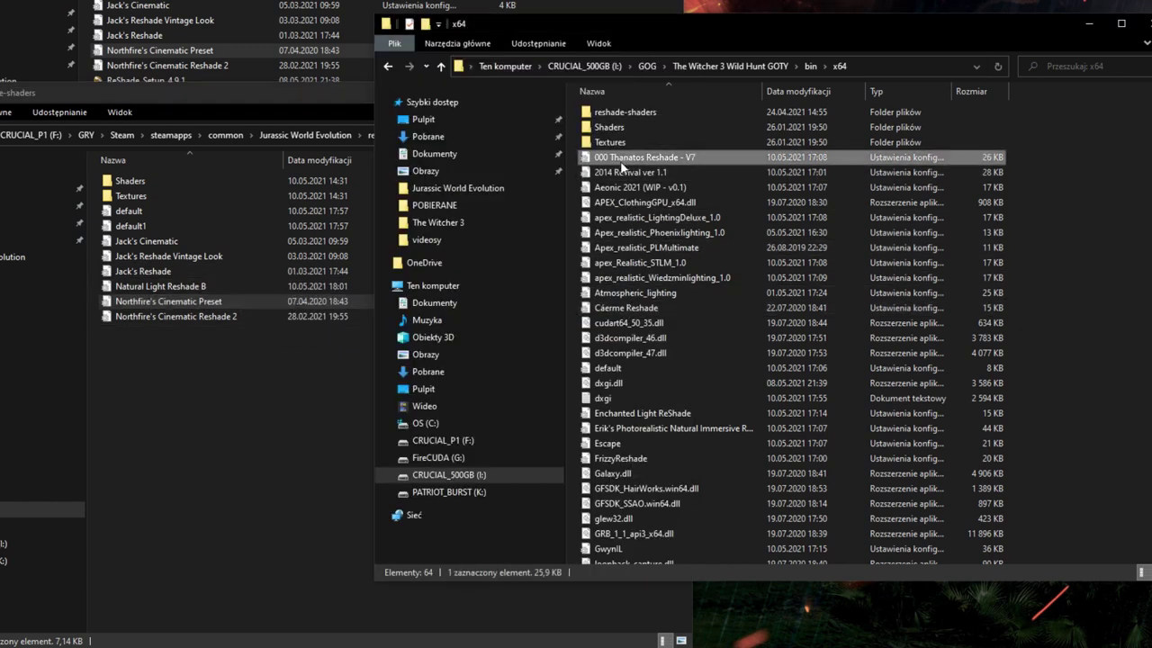
pyautogui.click(670, 171)
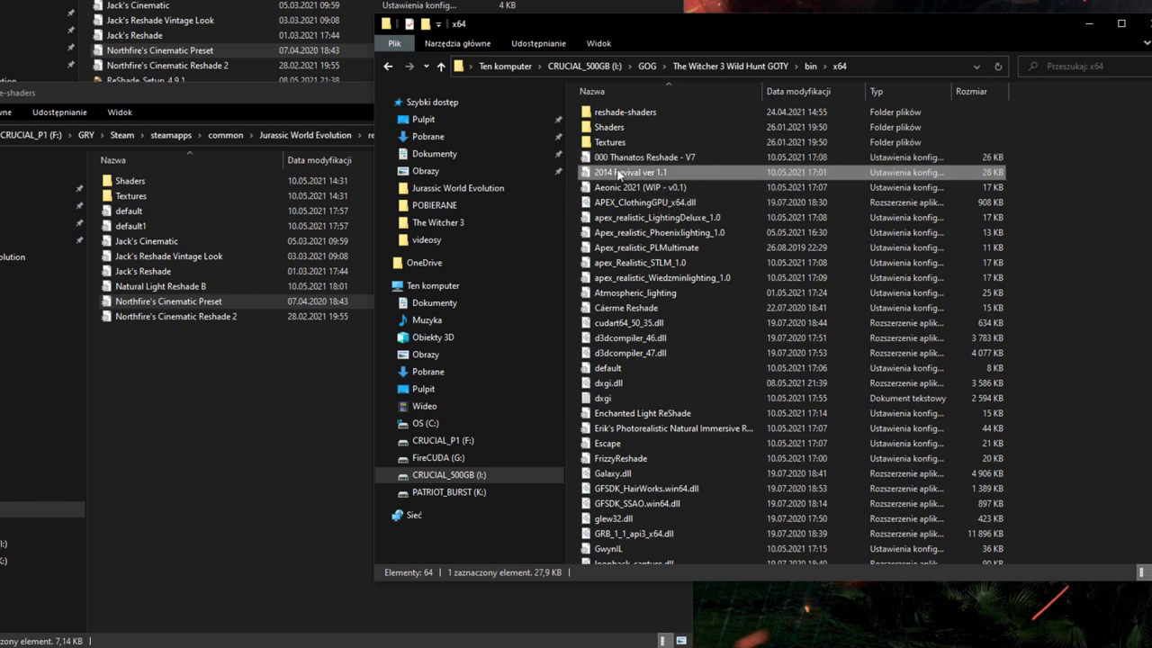
pyautogui.click(677, 201)
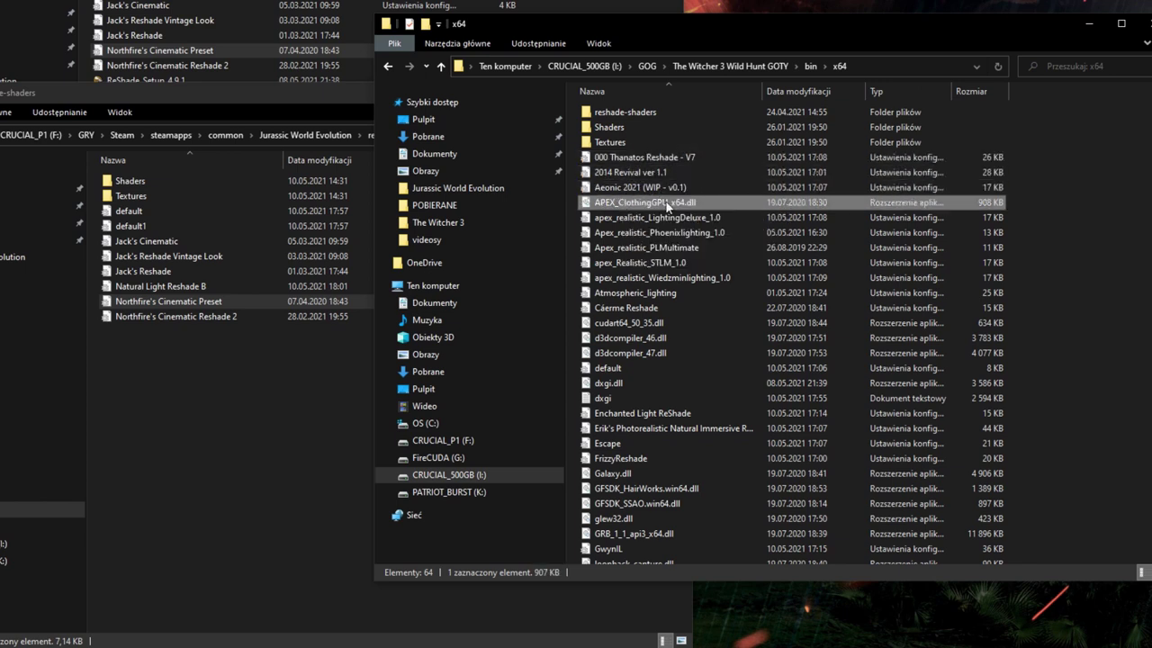
pyautogui.click(652, 218)
pyautogui.click(635, 233)
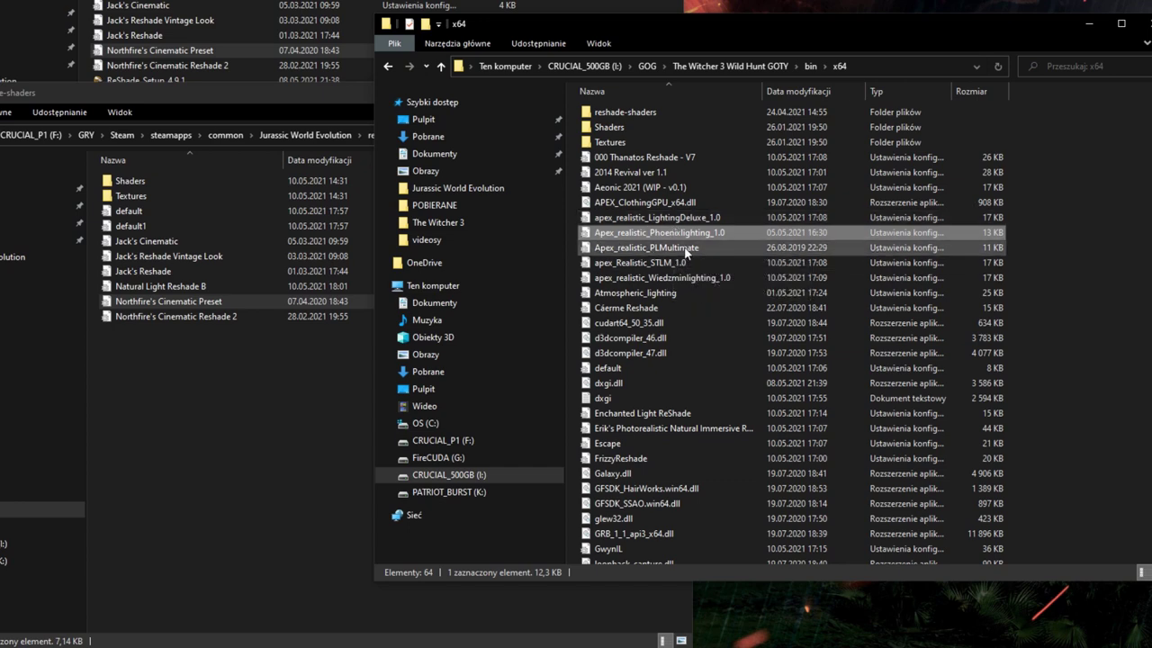
pyautogui.click(630, 308)
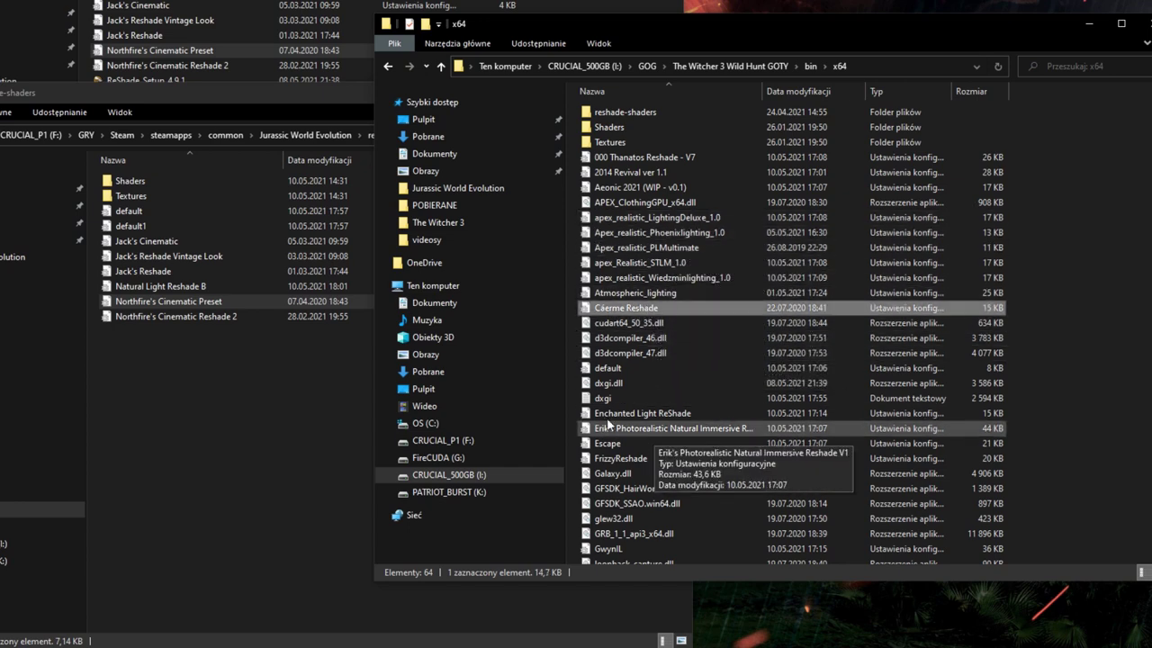
pyautogui.scroll(-1, 663, 465)
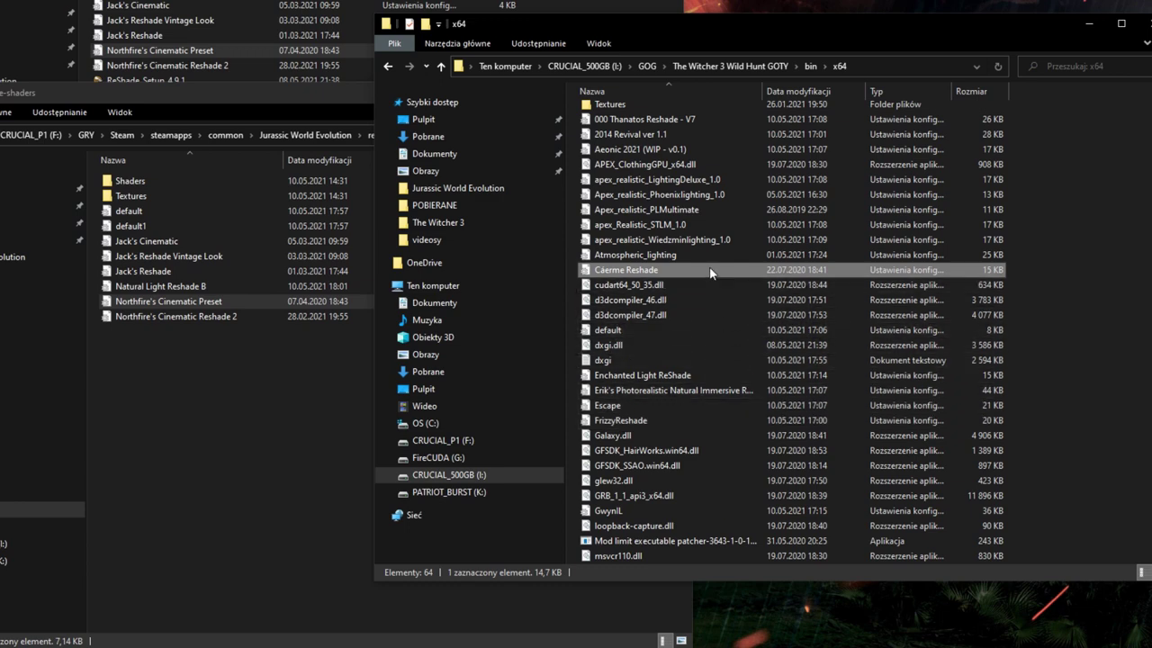
pyautogui.scroll(-1, 712, 330)
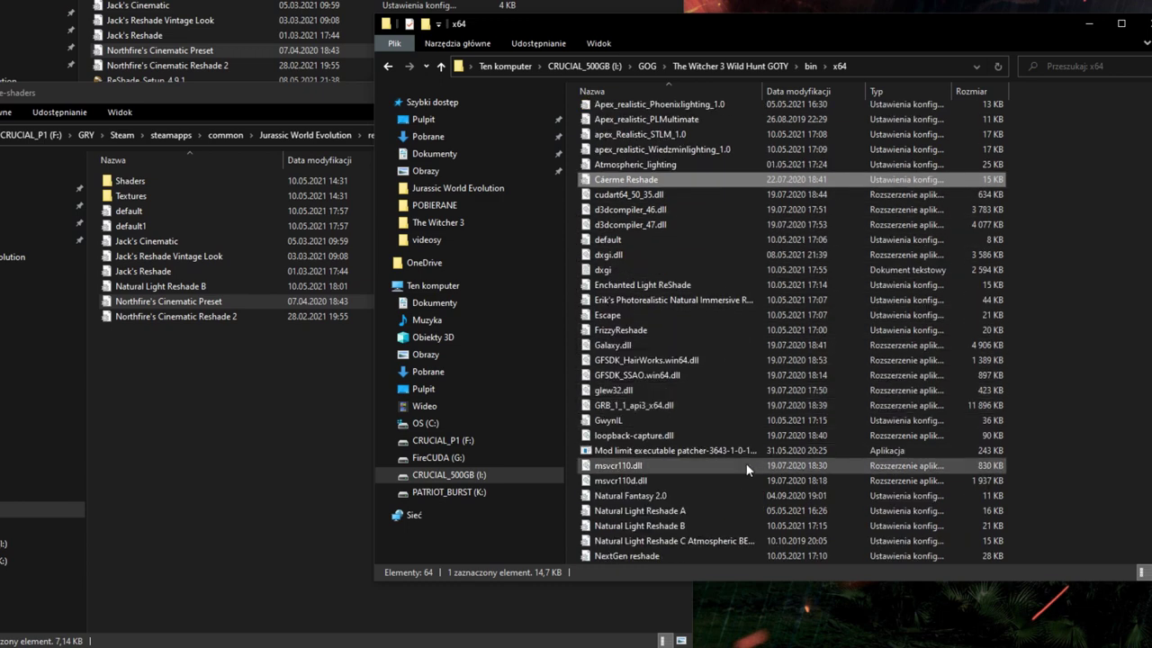
pyautogui.click(710, 527)
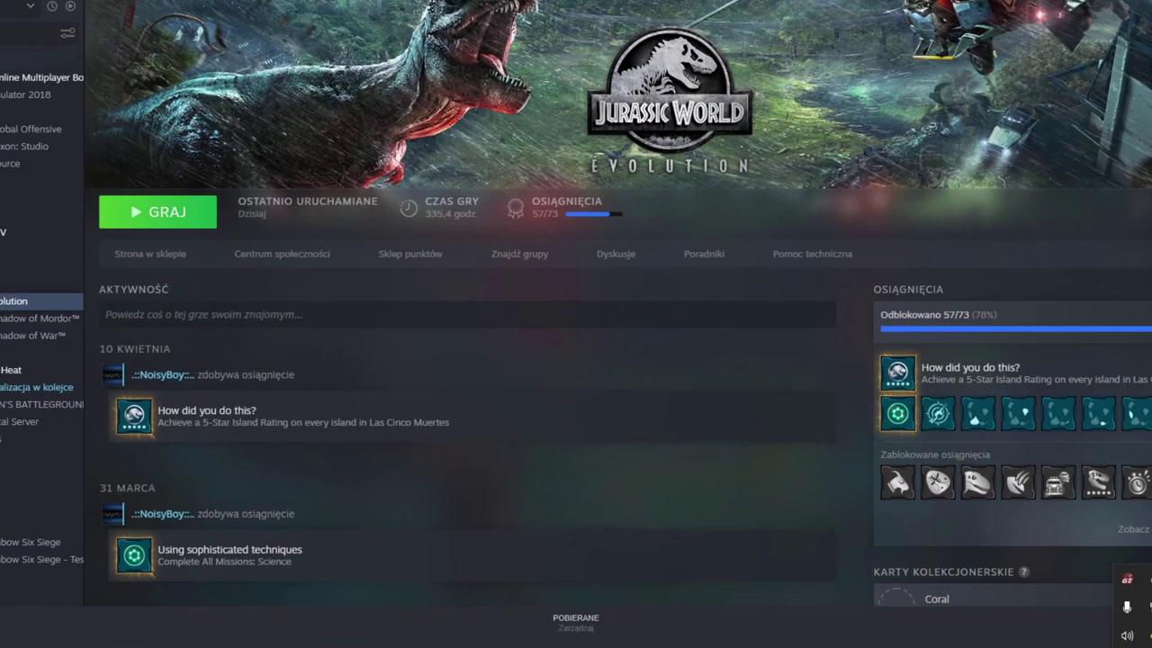
# - Switch to Steam and launch Jurassic World Evolution
pyautogui.click(179, 212)
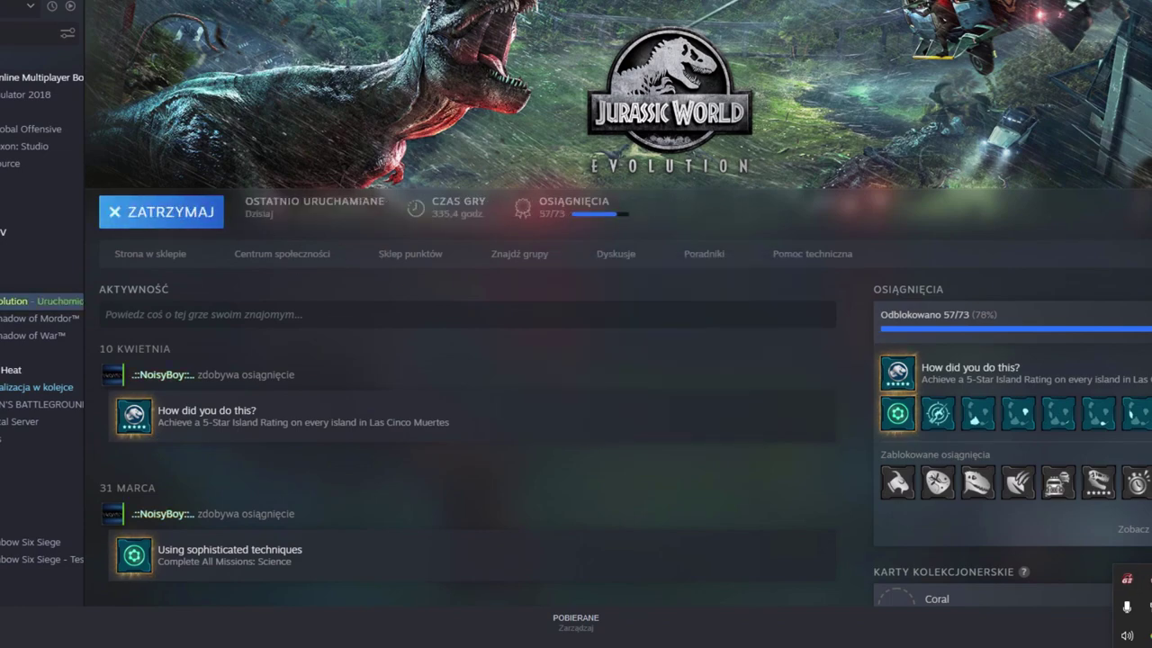